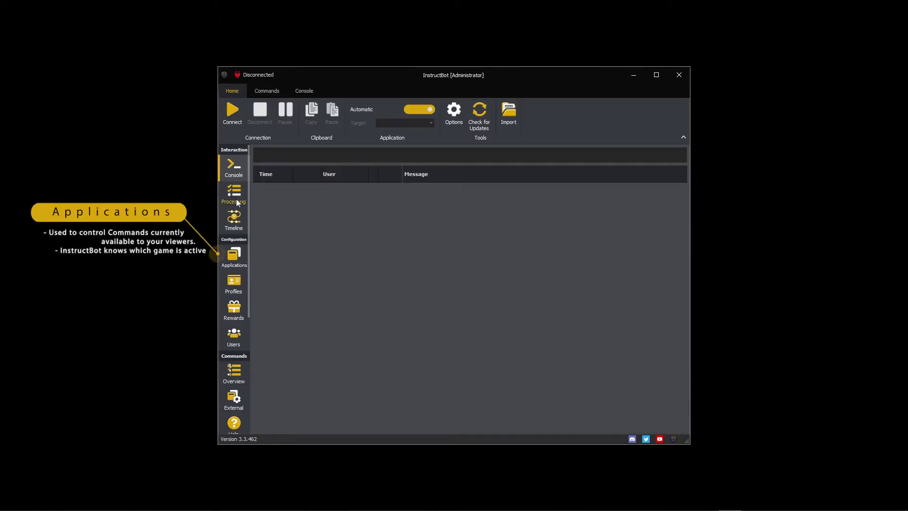
- Add a new default-named application entry from the Applications panel
click(236, 263)
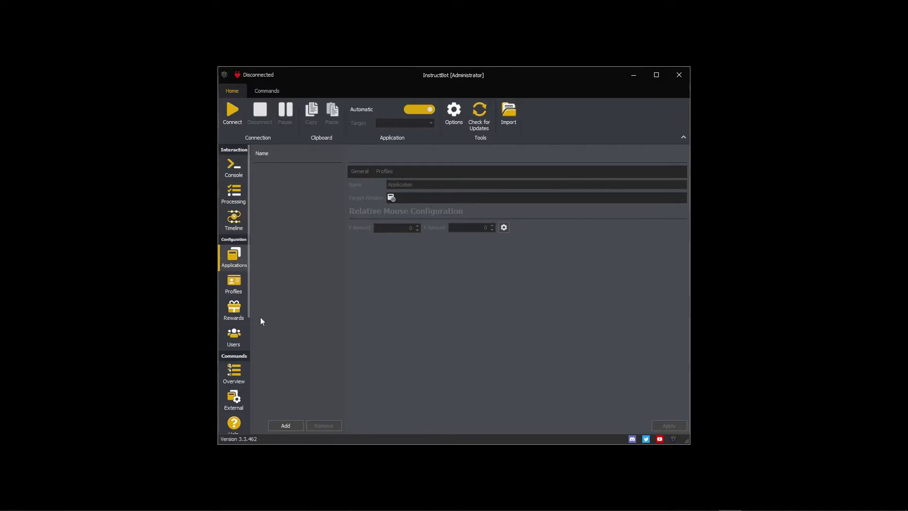
click(286, 426)
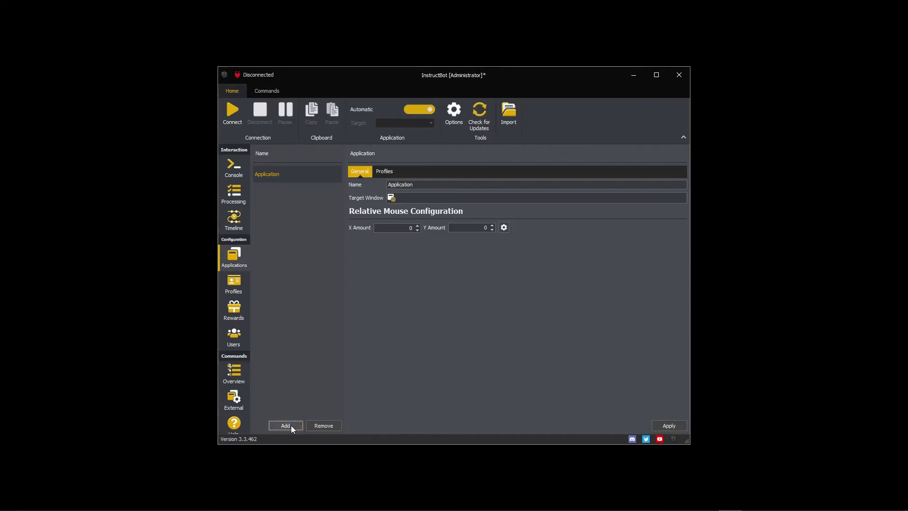
- Replace the default name with 'Escape From Tarkov'
double_click(400, 185)
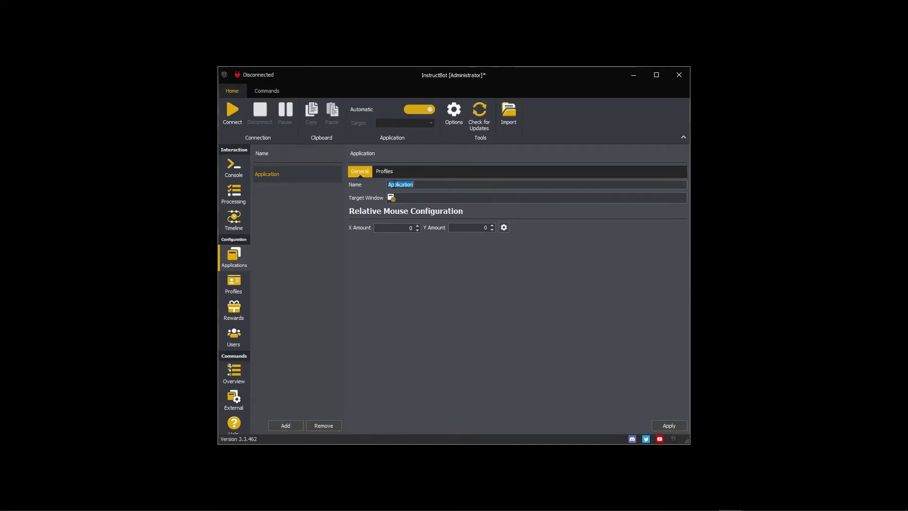
text(Escape From )
text(Tarkov)
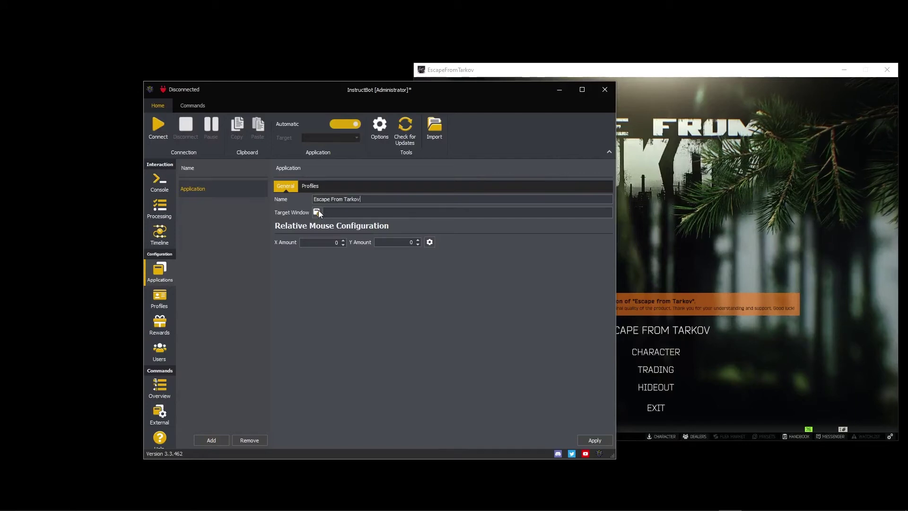
- Pick the EscapeFromTarkov game window as the application's target window
click(317, 212)
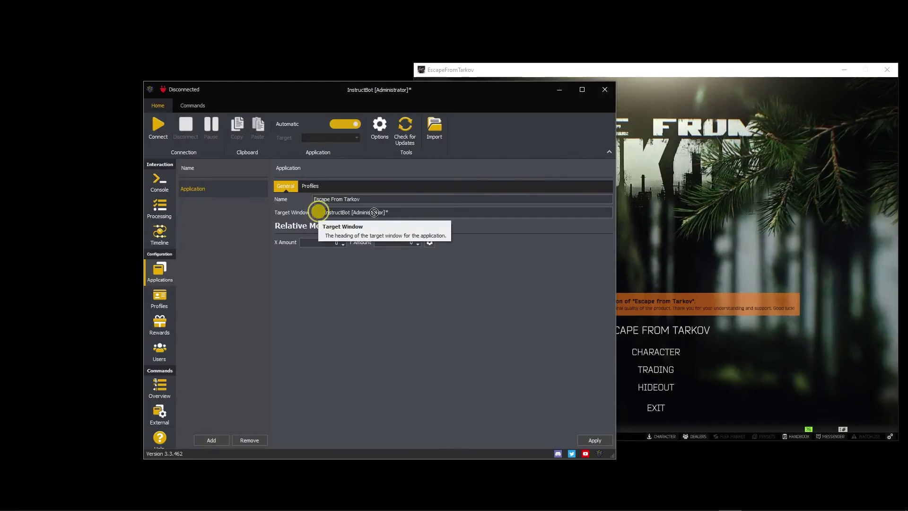
drag(565, 223, 658, 226)
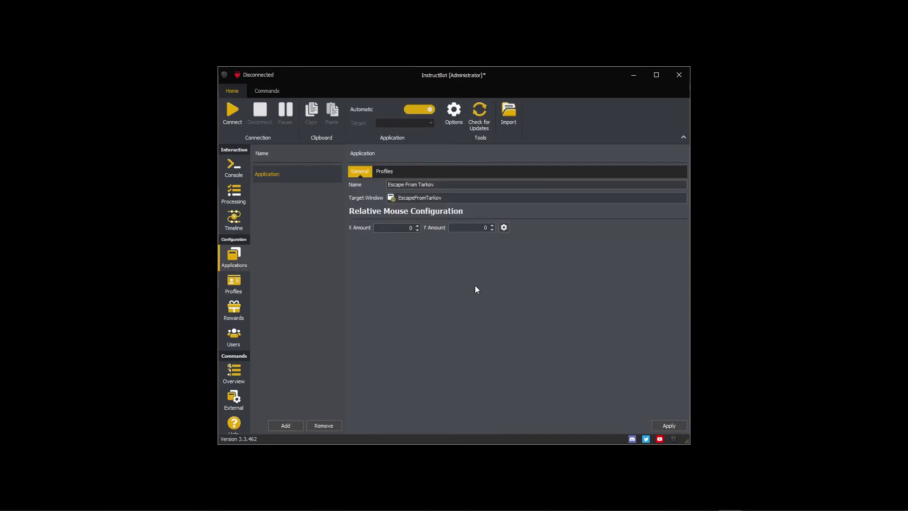
- Apply the settings so 'Escape From Tarkov' appears in the applications list
click(669, 425)
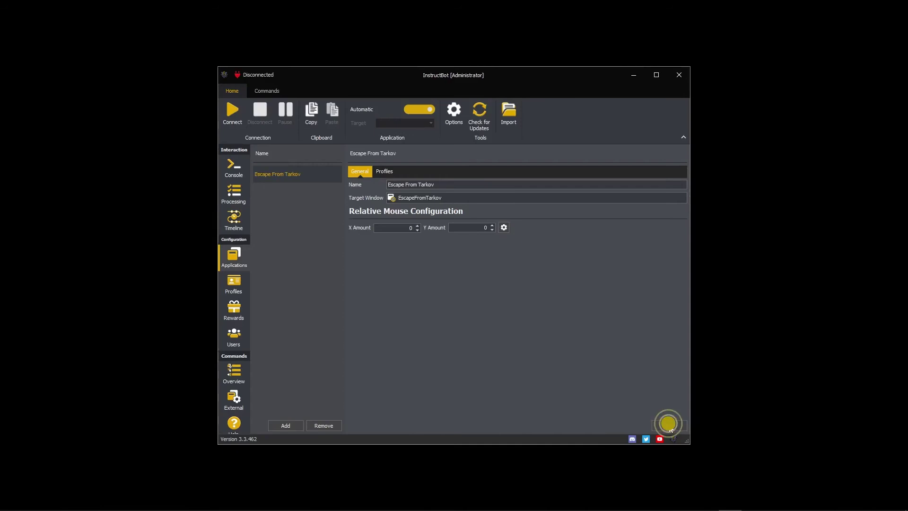